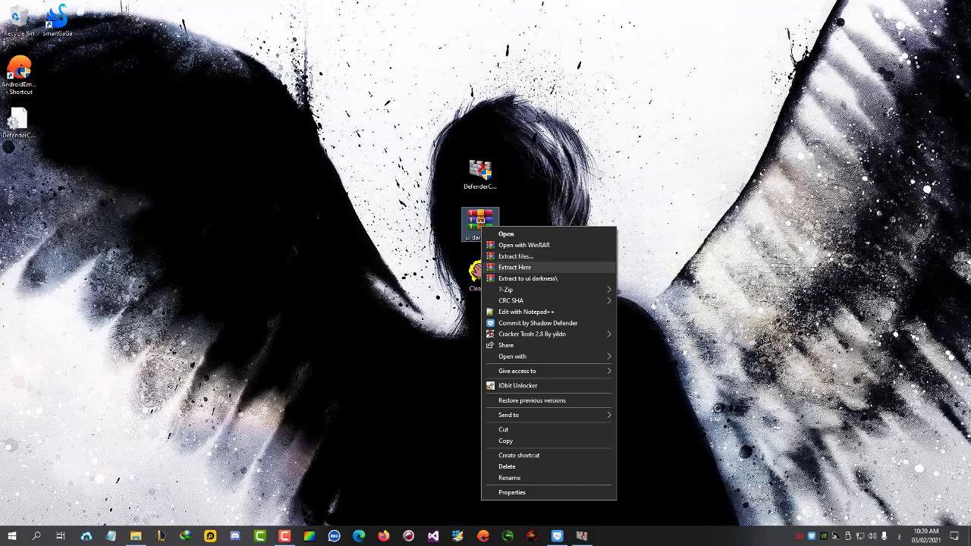
Extract the ui darkness archive onto the desktop and place the extracted folder beside the archive
left_click(514, 267)
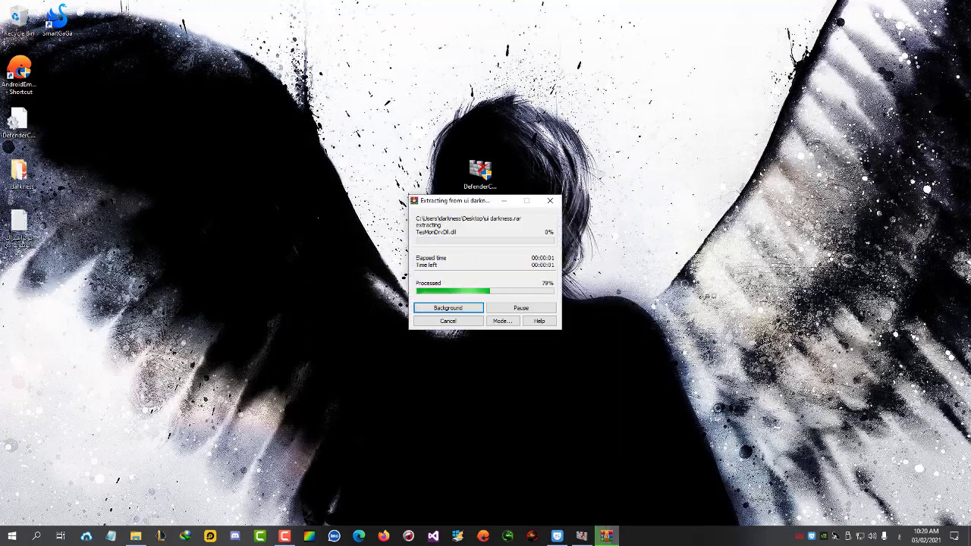
left_click_drag(19, 171, 526, 230)
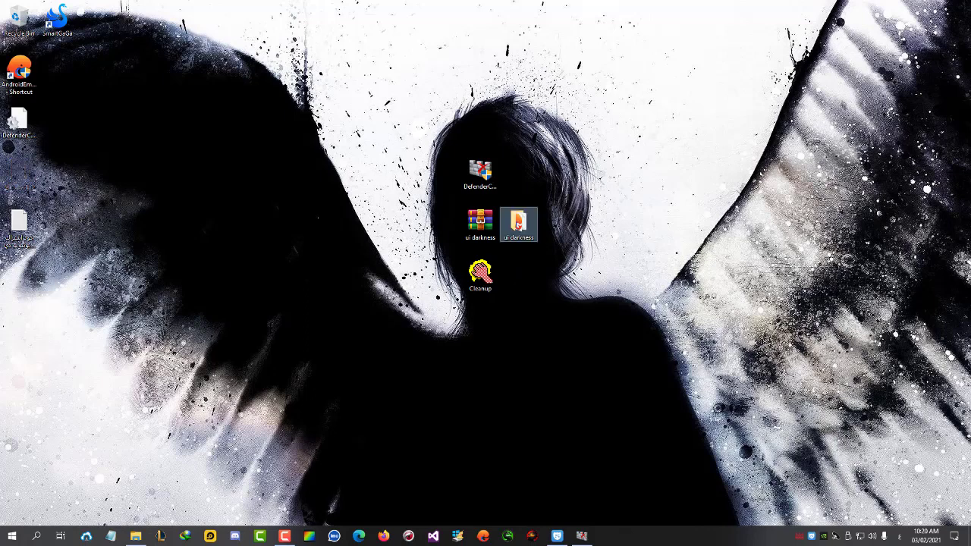
Run Cleanup as administrator to clean the temporary files, declining both the donation and the logoff
mouse_move(480, 270)
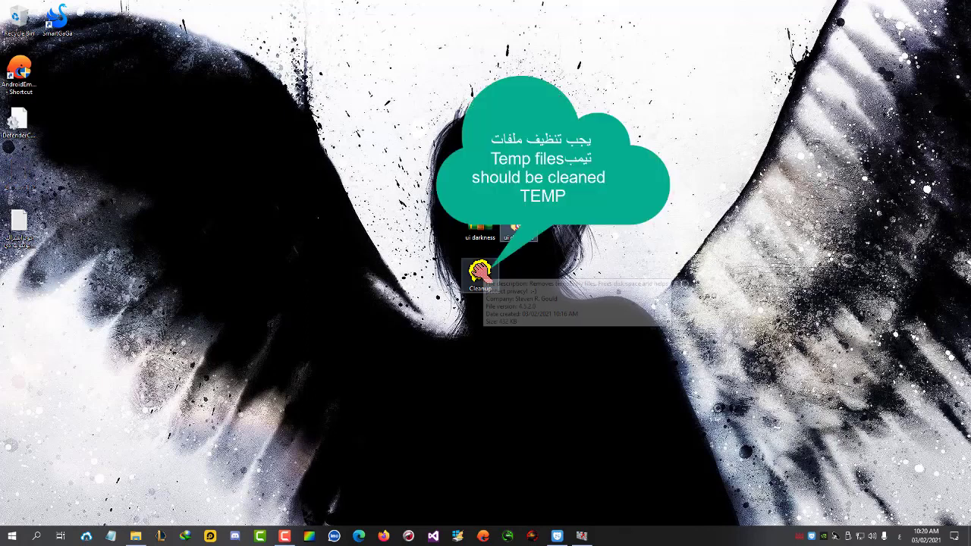
double_click(479, 270)
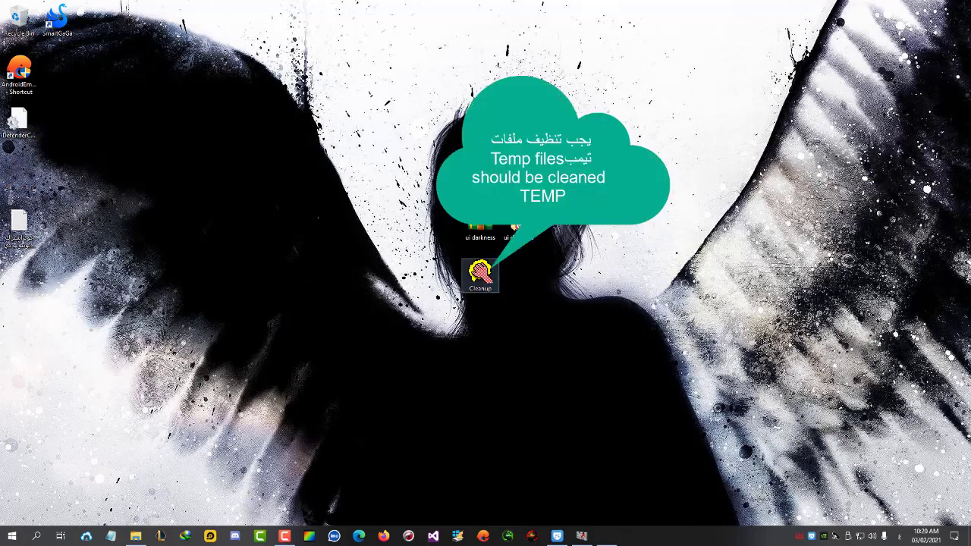
right_click(479, 270)
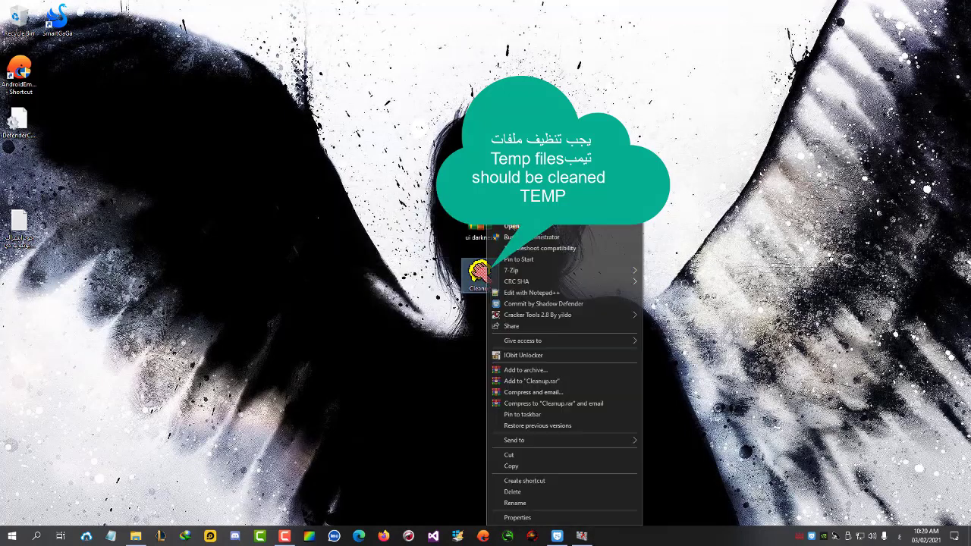
left_click(495, 237)
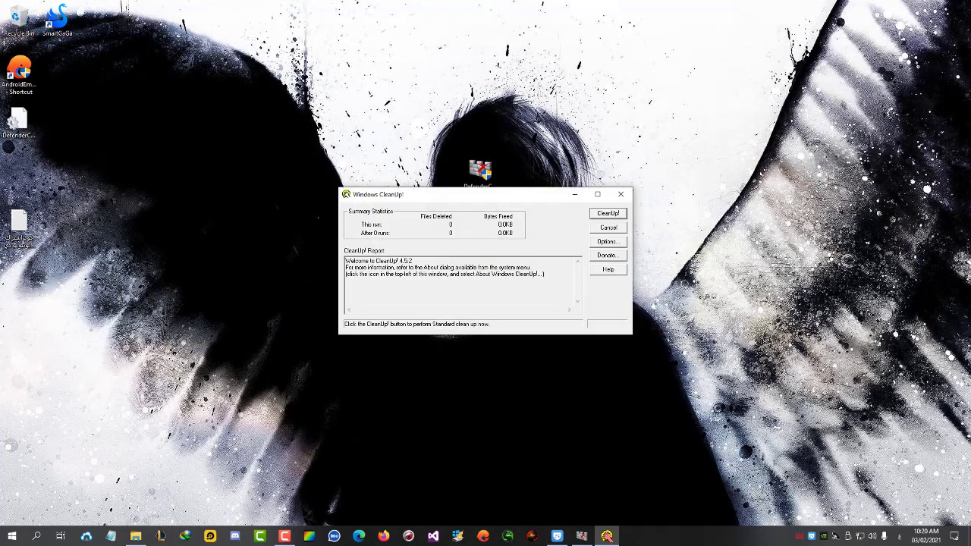
key("Return")
key("Return")
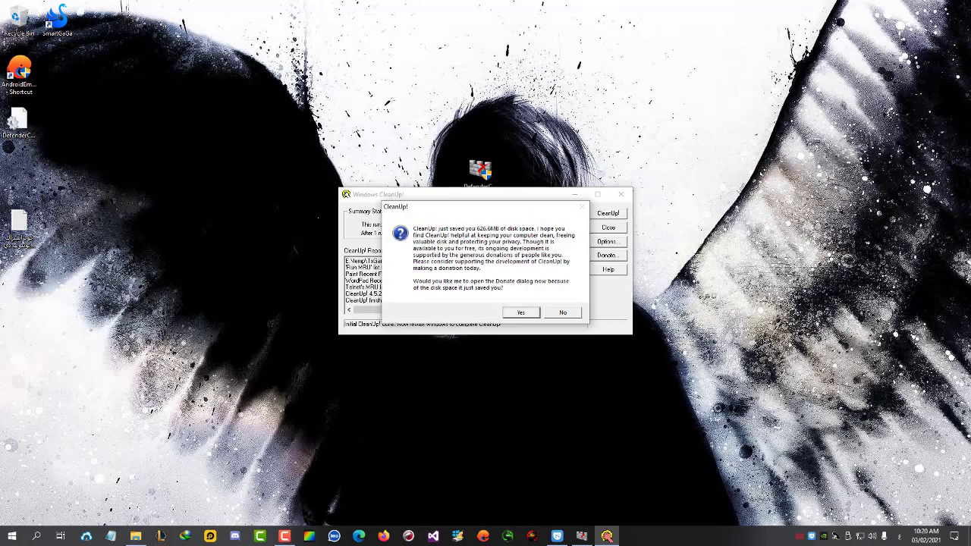
key("n")
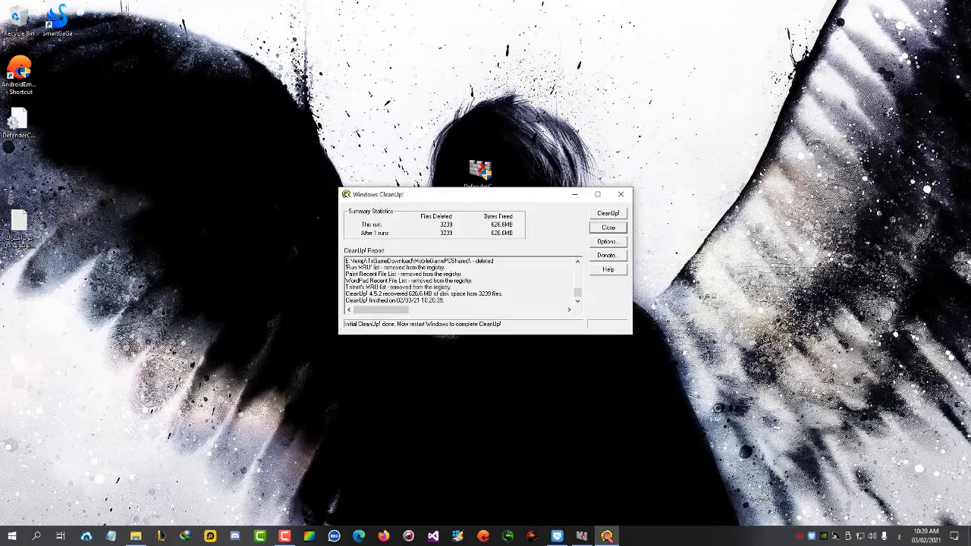
left_click(620, 194)
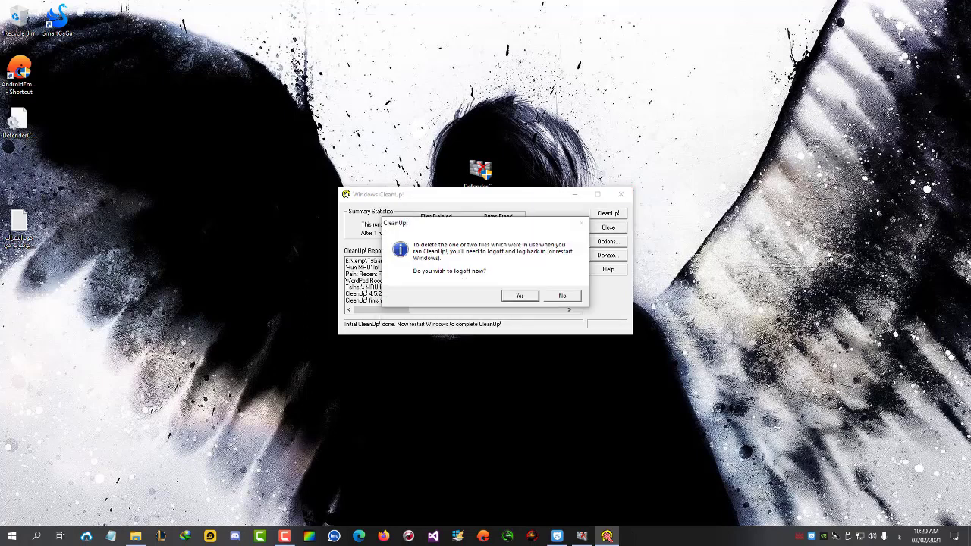
left_click(563, 296)
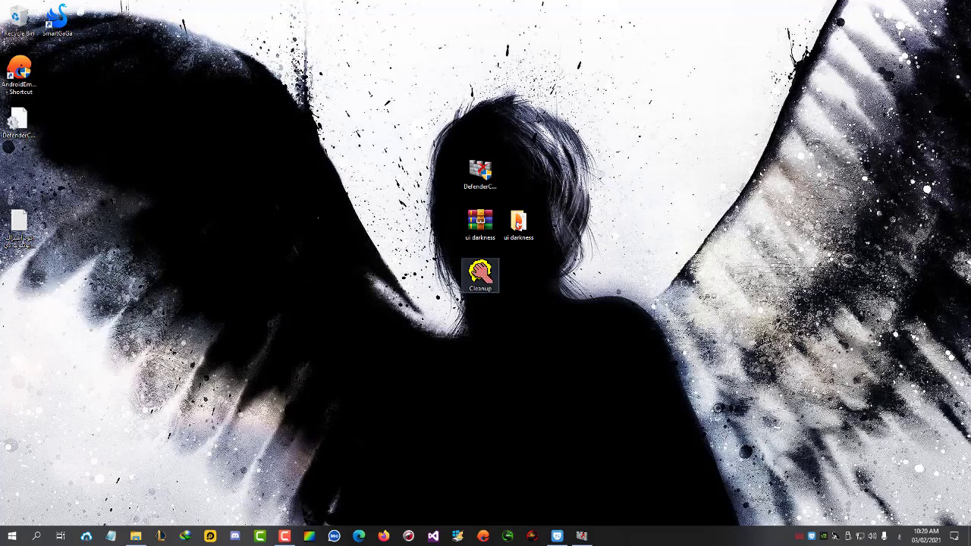
Run Cleanup a second time, close it without logging off, and refresh the desktop
double_click(480, 275)
left_click(608, 213)
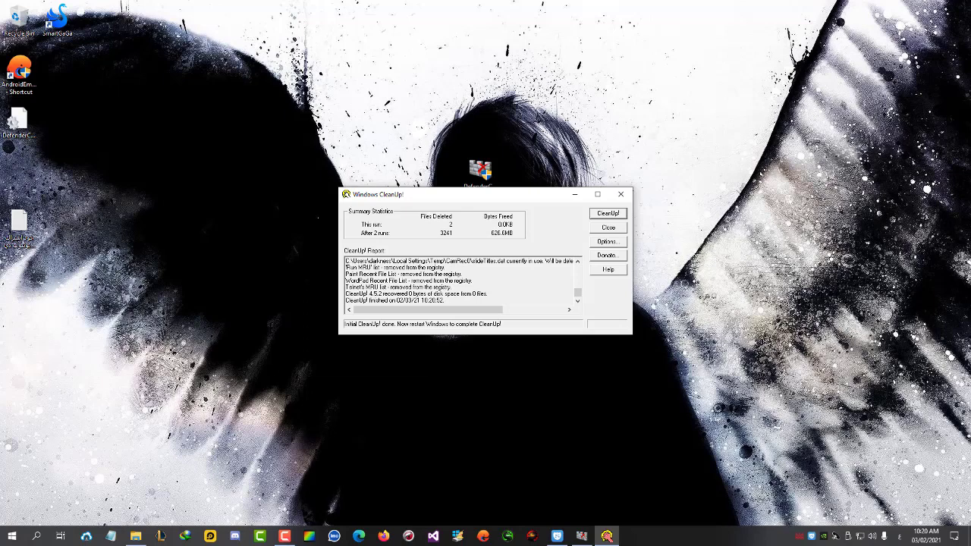
left_click(608, 228)
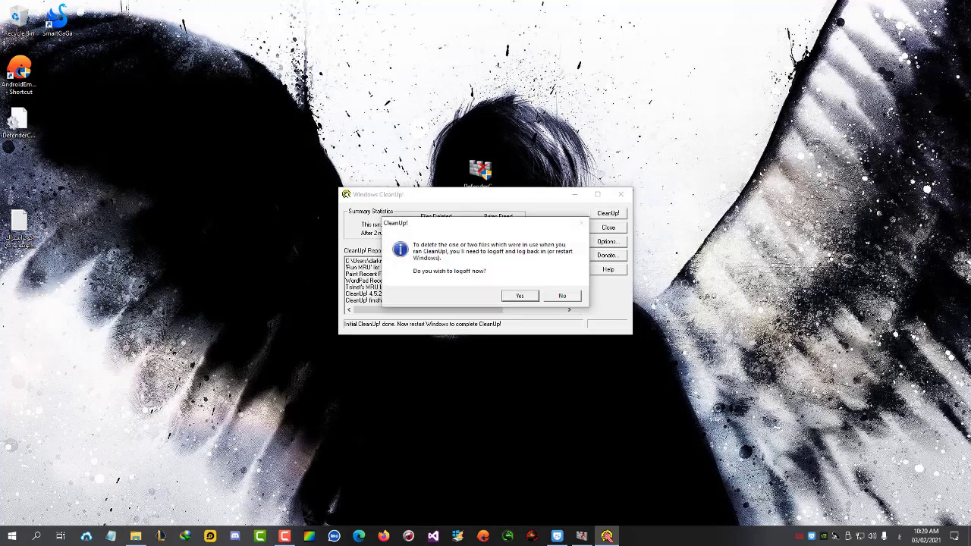
left_click(563, 295)
right_click(528, 306)
left_click(556, 337)
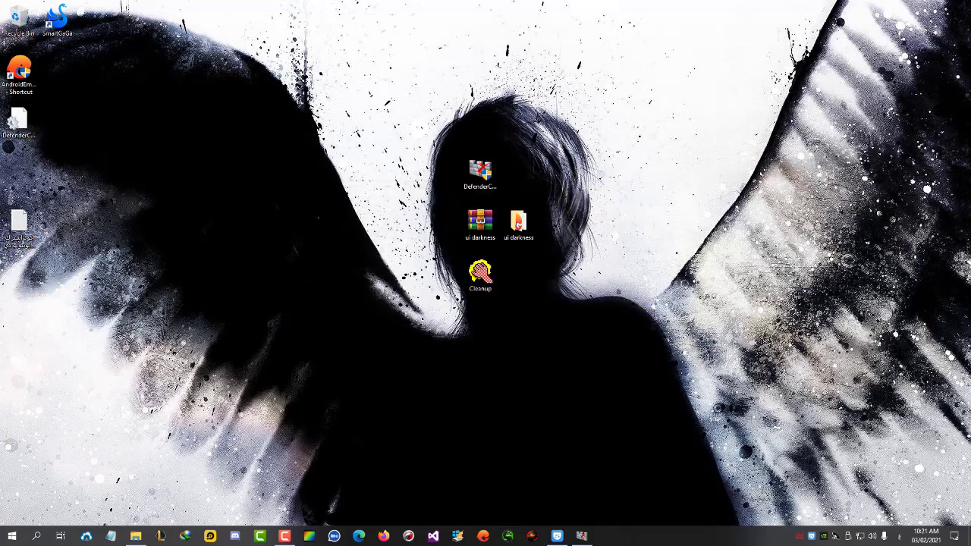
Open the file location of the AndroidEmulator desktop shortcut and look through the ui folder's contents
mouse_move(519, 226)
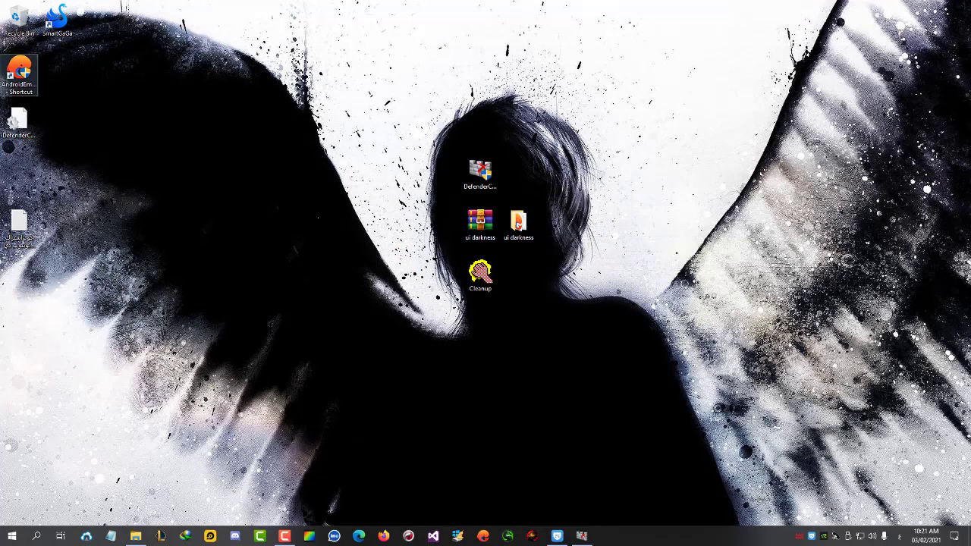
right_click(19, 68)
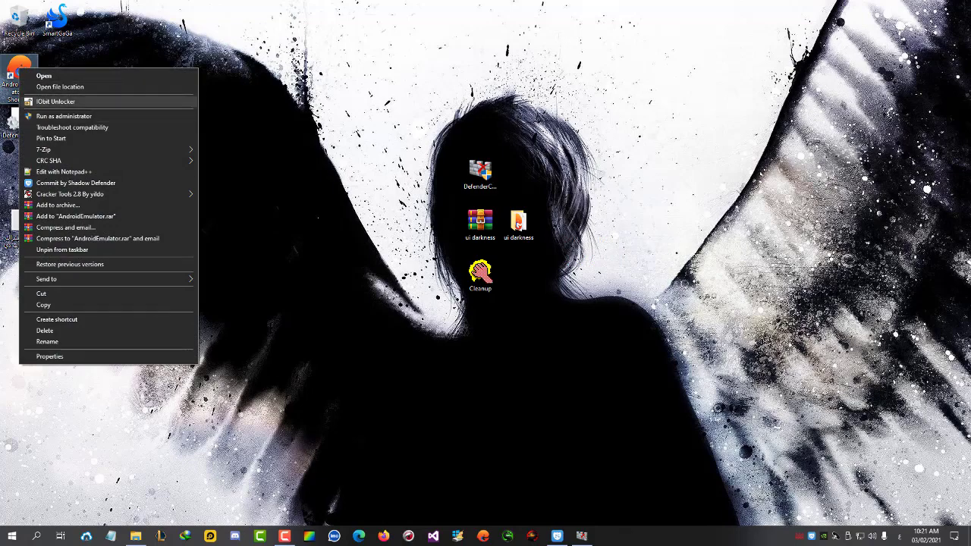
left_click(60, 86)
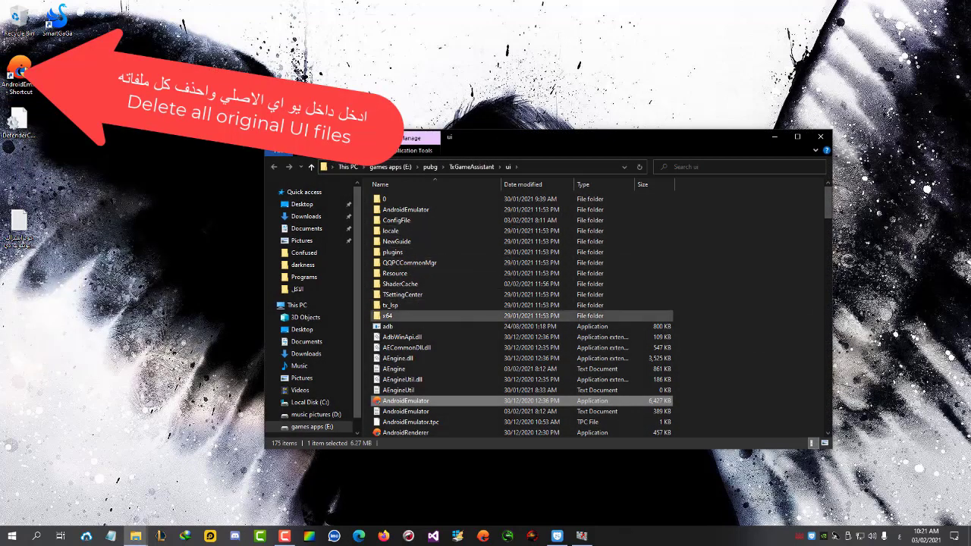
scroll(425, 349, "down", 12)
scroll(425, 349, "up", 10)
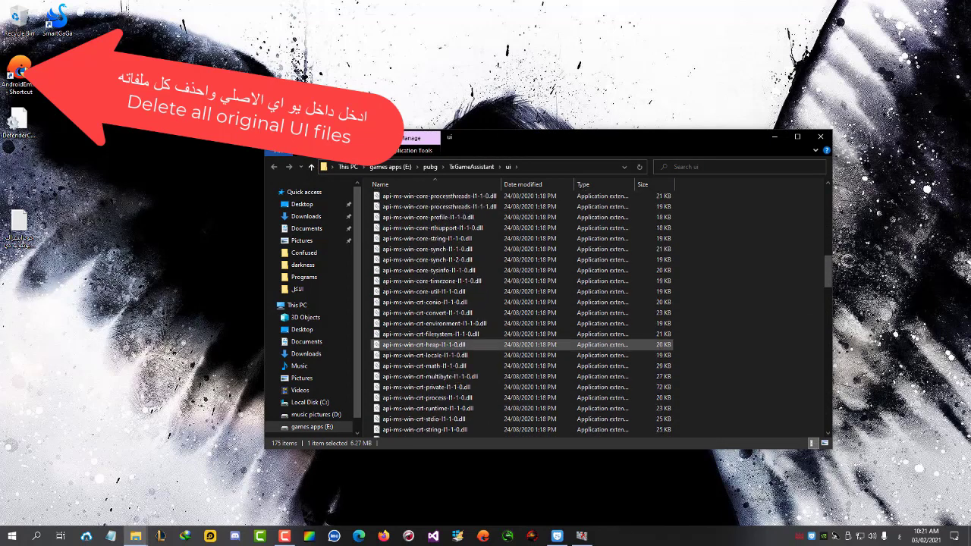
Delete everything in the original ui folder, skipping all items that are in use or need administrator permission
key("ctrl+a")
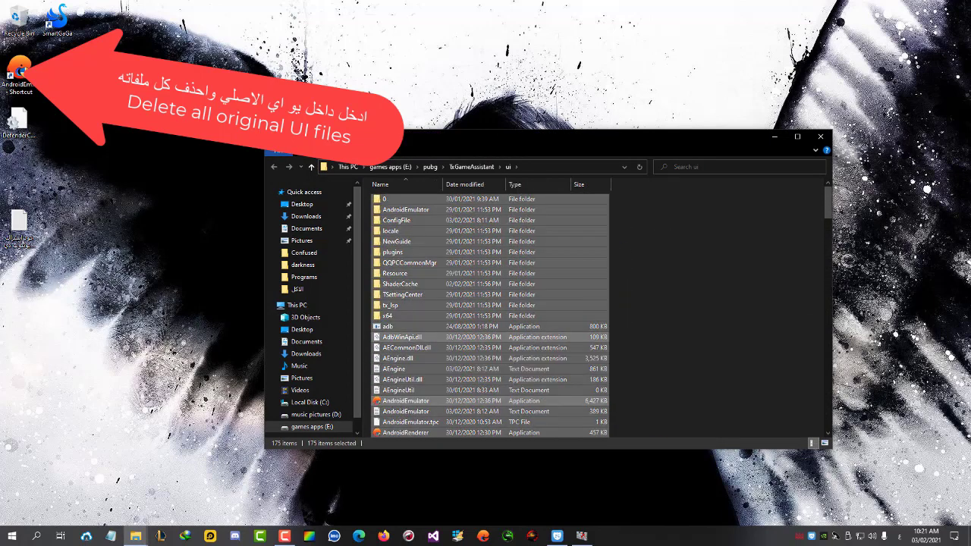
right_click(415, 303)
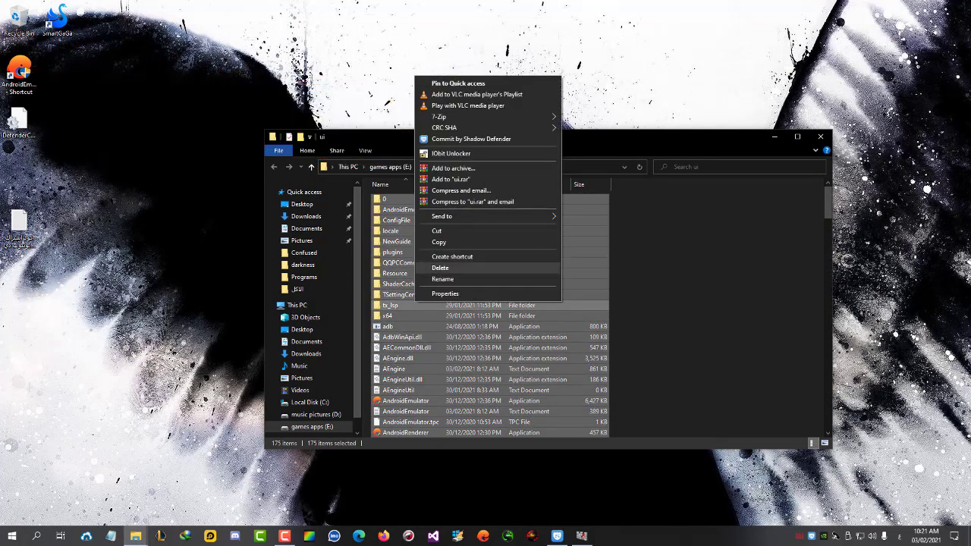
left_click(440, 268)
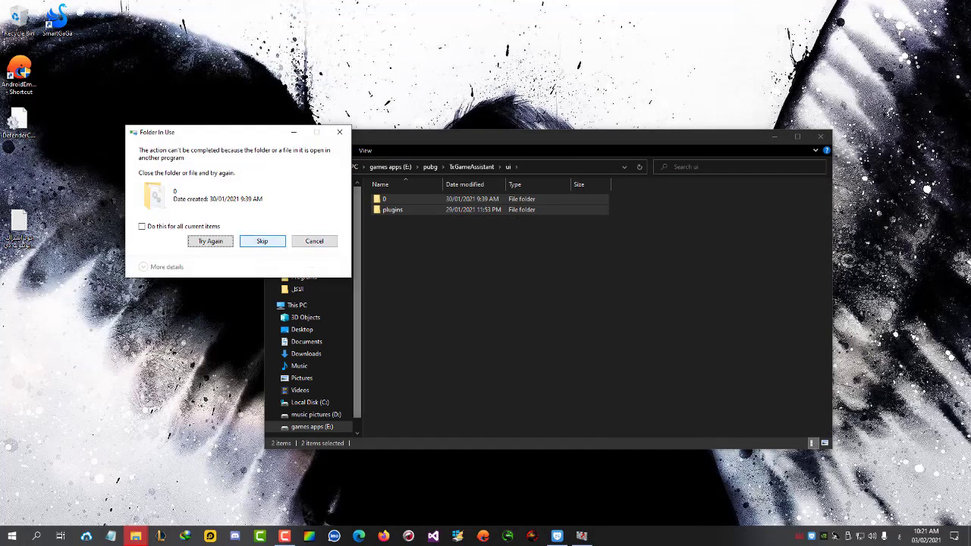
left_click(142, 226)
left_click(262, 241)
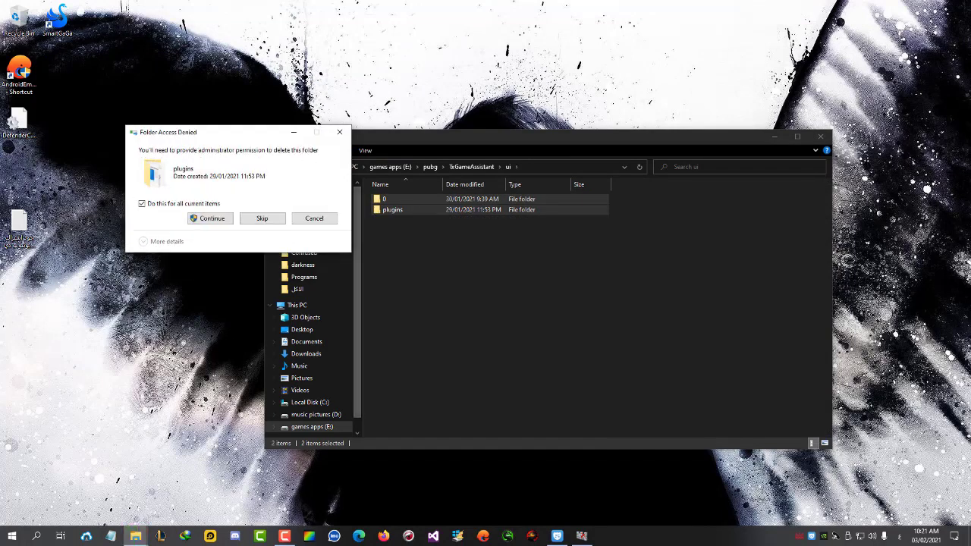
left_click(261, 219)
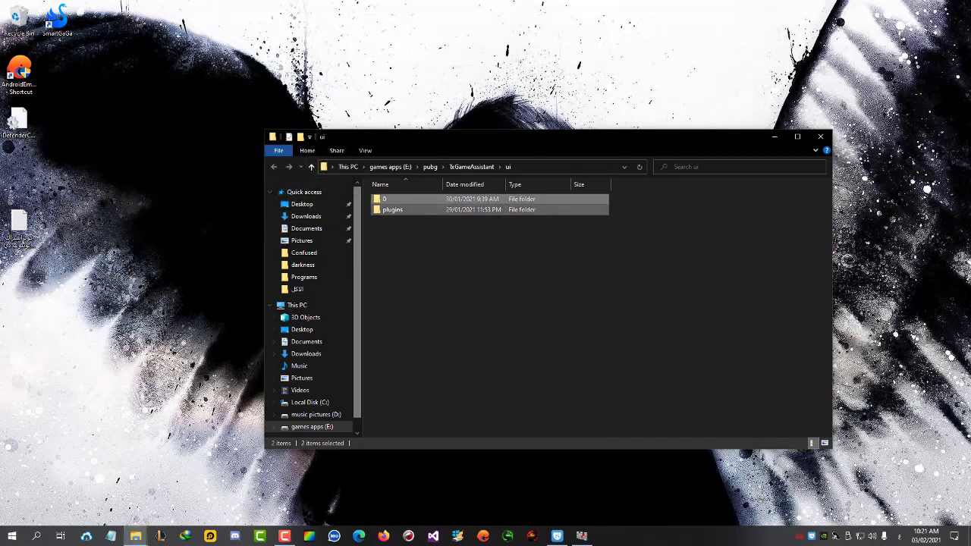
left_click(461, 296)
Open the ui darkness folder from the desktop, show it in details view, and copy all its contents
left_click_drag(531, 138, 174, 163)
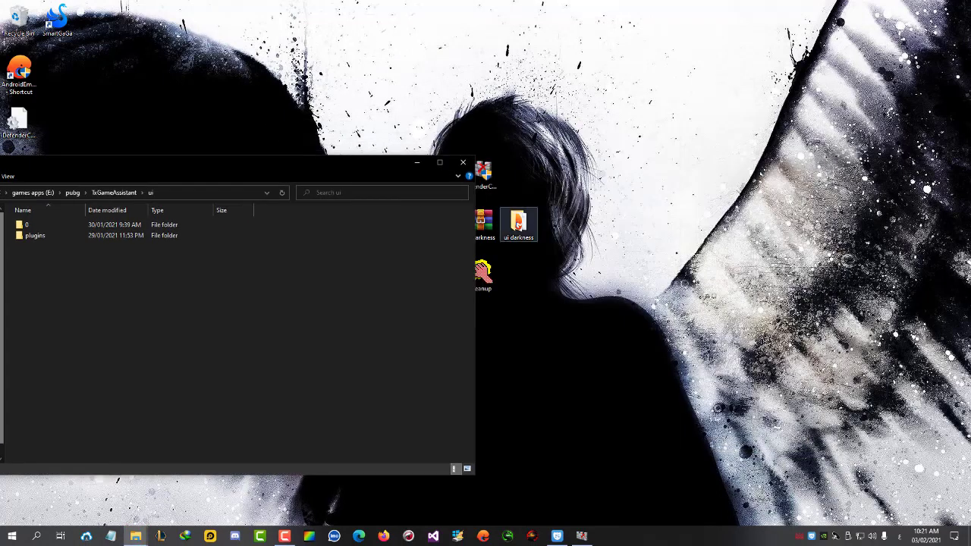
left_click(519, 225)
double_click(518, 221)
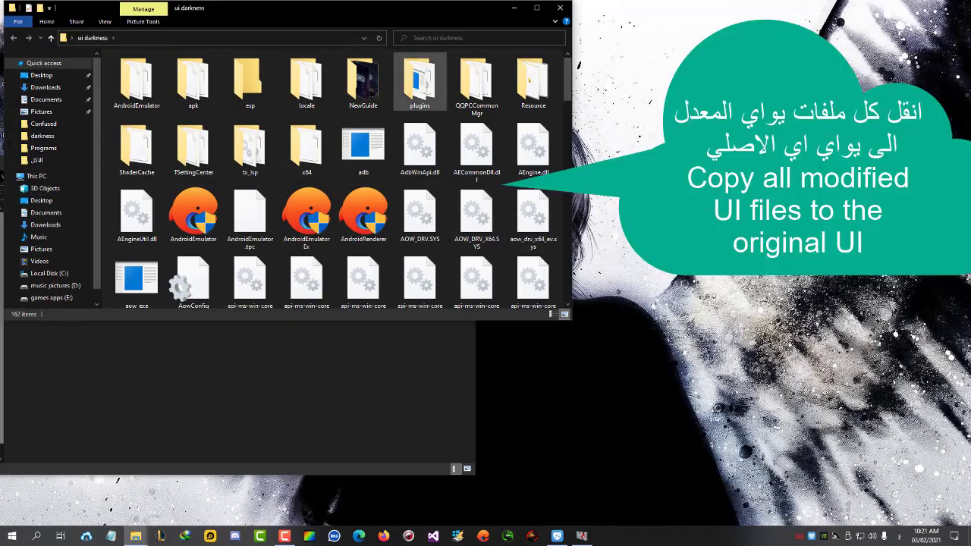
left_click(553, 314)
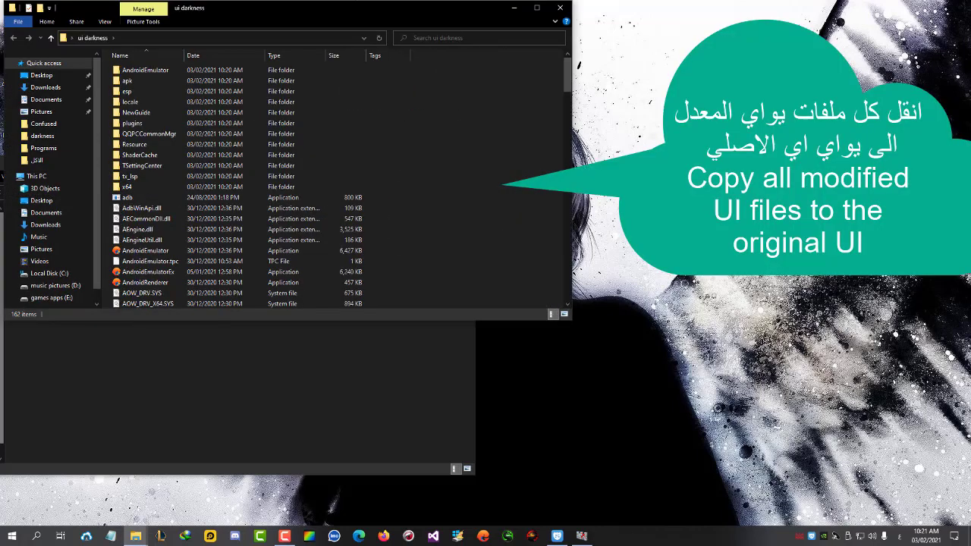
key("ctrl+a")
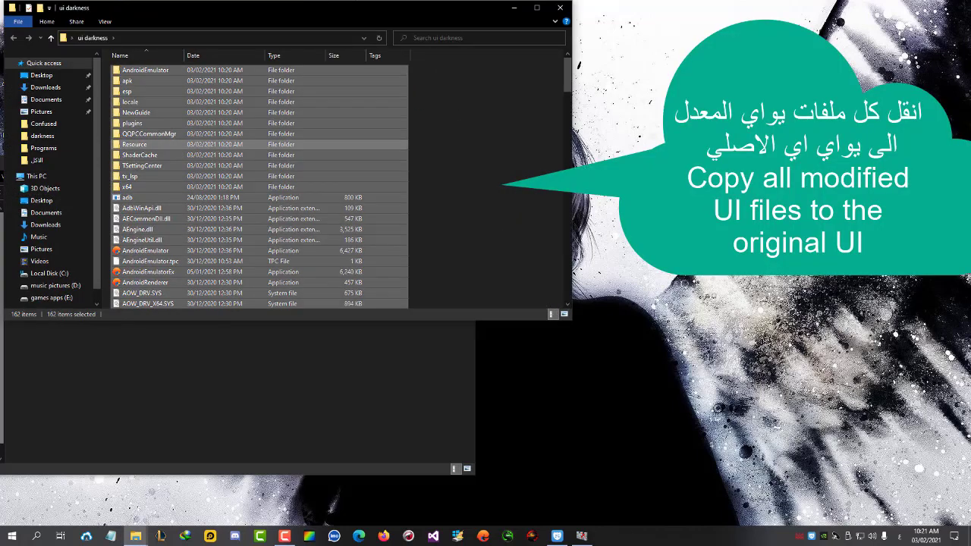
right_click(141, 145)
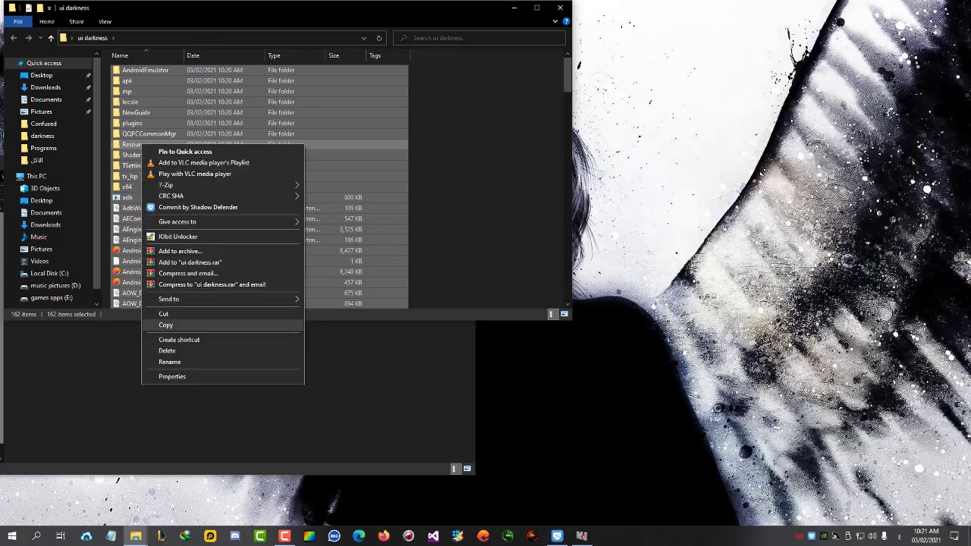
left_click(165, 325)
Paste the copied files into the TxGameAssistant ui folder, replacing files with the same names, and refresh the folder
left_click_drag(227, 7, 604, 78)
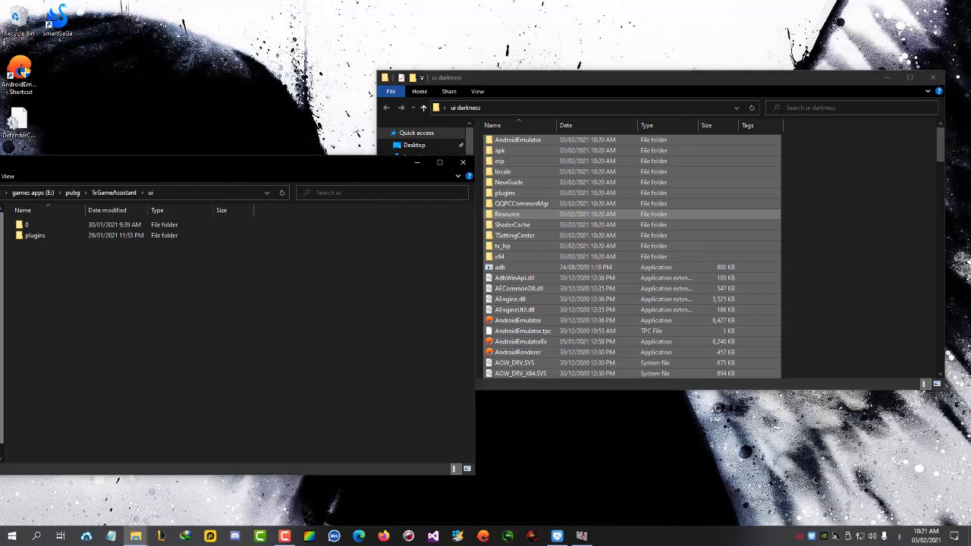
right_click(170, 312)
left_click(194, 381)
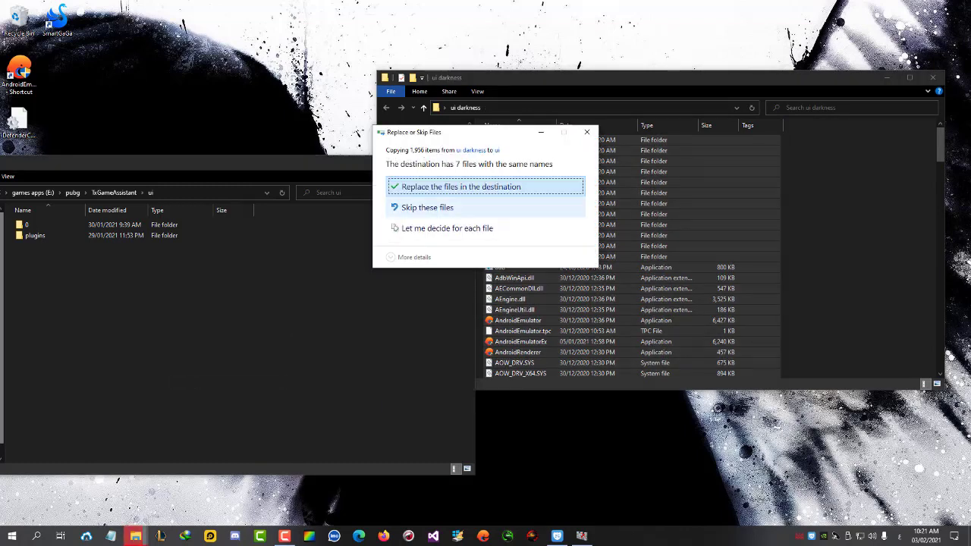
left_click(460, 186)
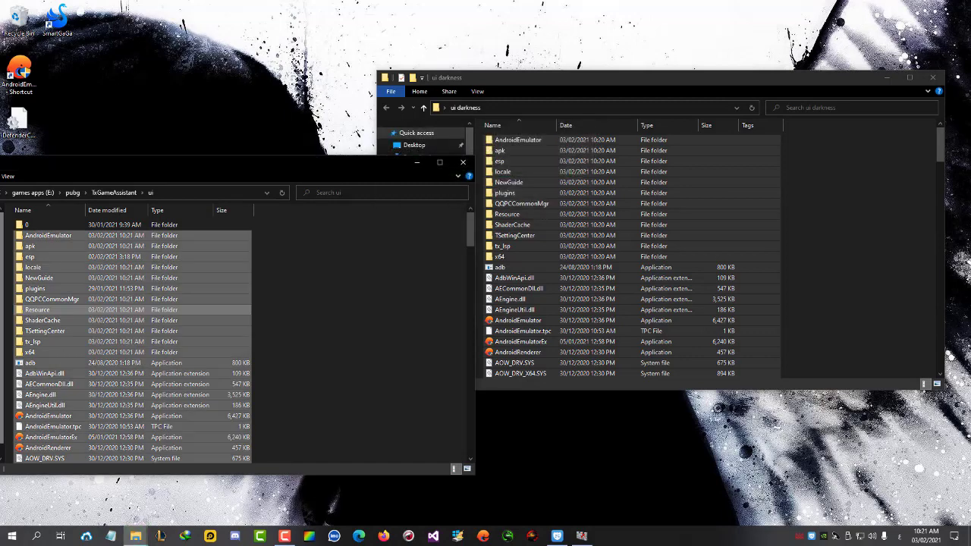
left_click_drag(227, 162, 473, 108)
right_click(553, 207)
left_click(586, 247)
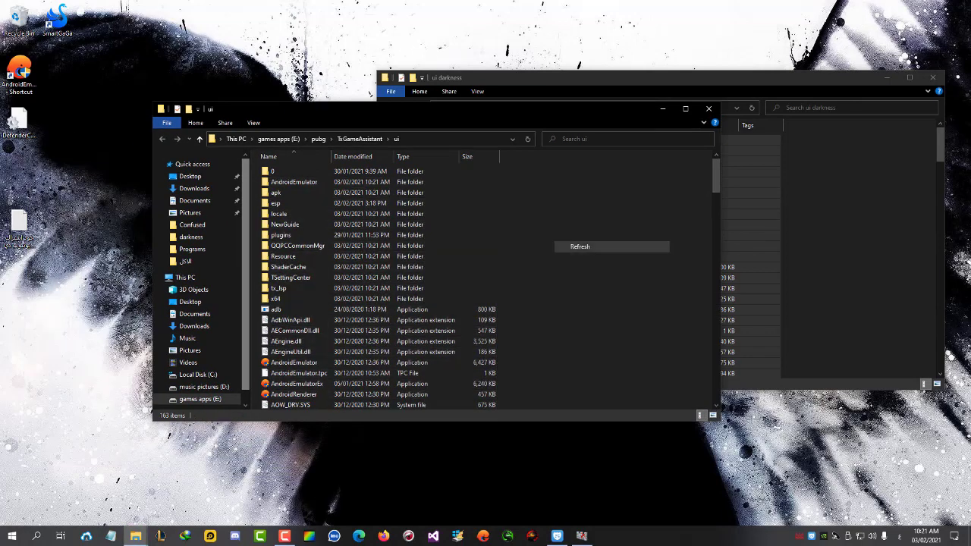
Create a desktop shortcut for the ui darkness application in the TxGameAssistant ui folder, and close both folder windows
scroll(485, 282, "down", 20)
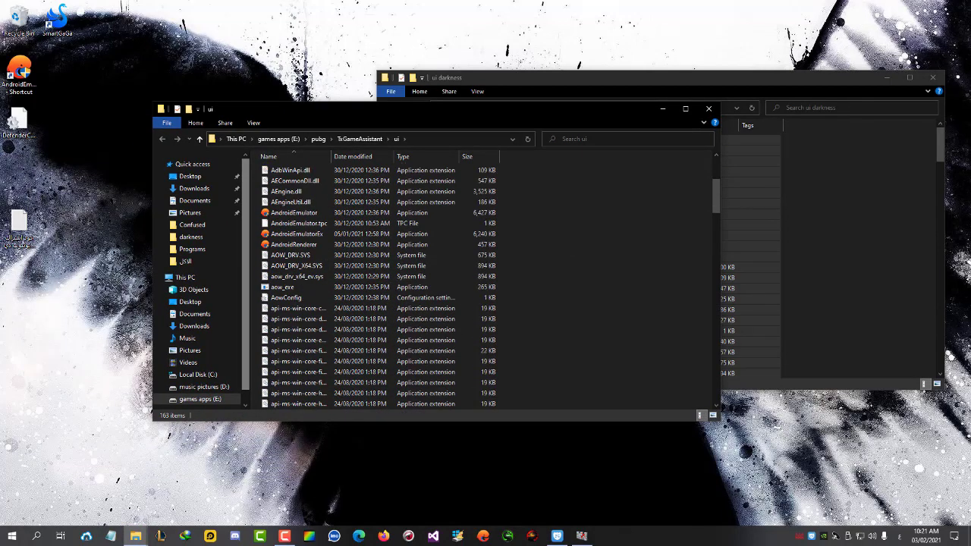
scroll(305, 325, "down", 15)
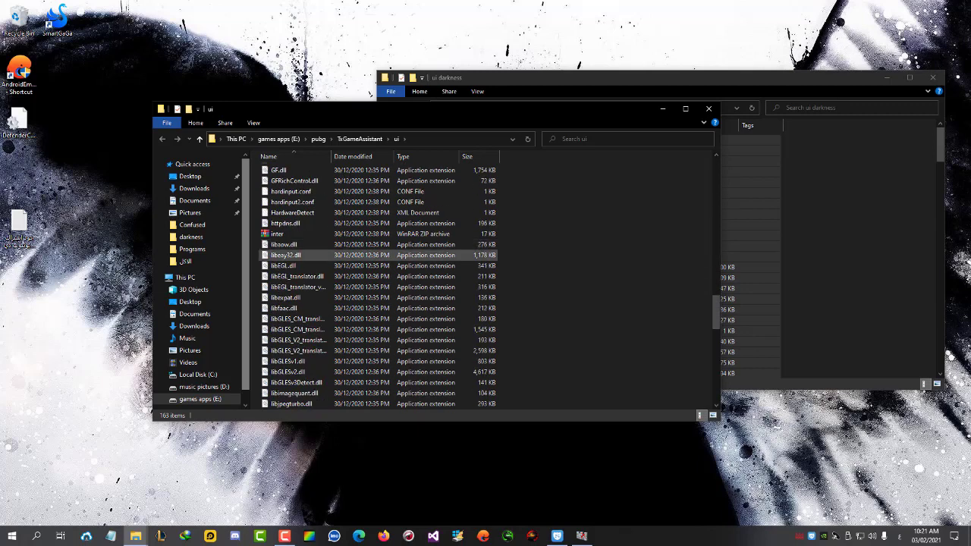
scroll(305, 326, "down", 1)
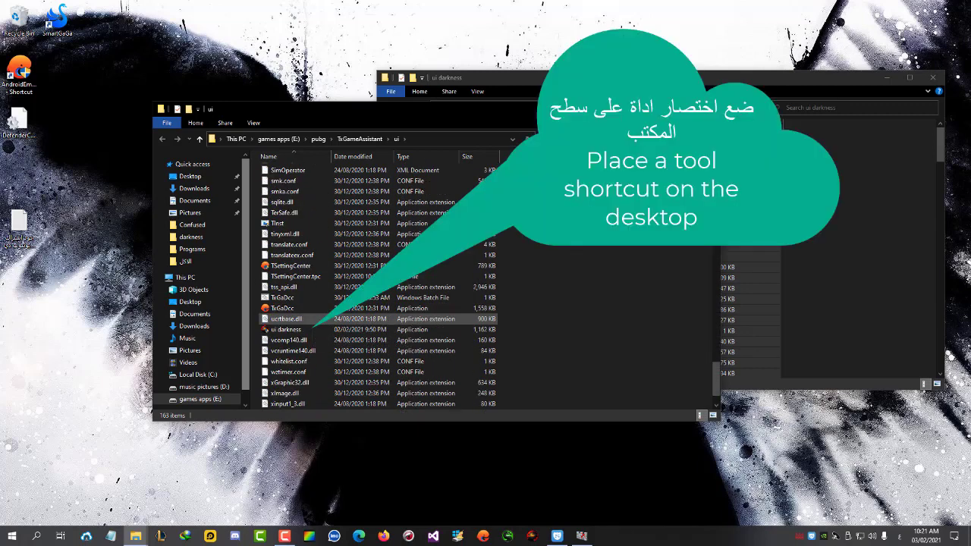
left_click(296, 329)
right_click(287, 331)
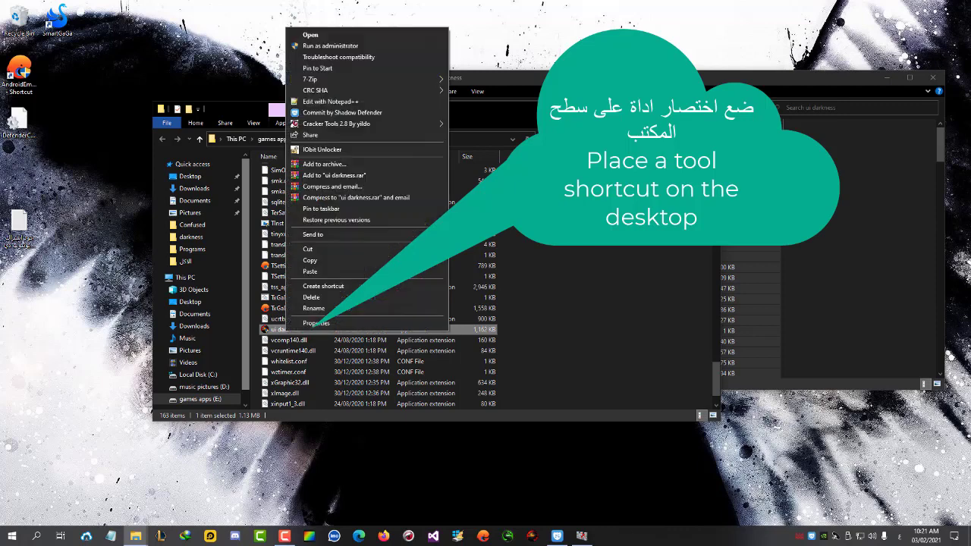
mouse_move(410, 234)
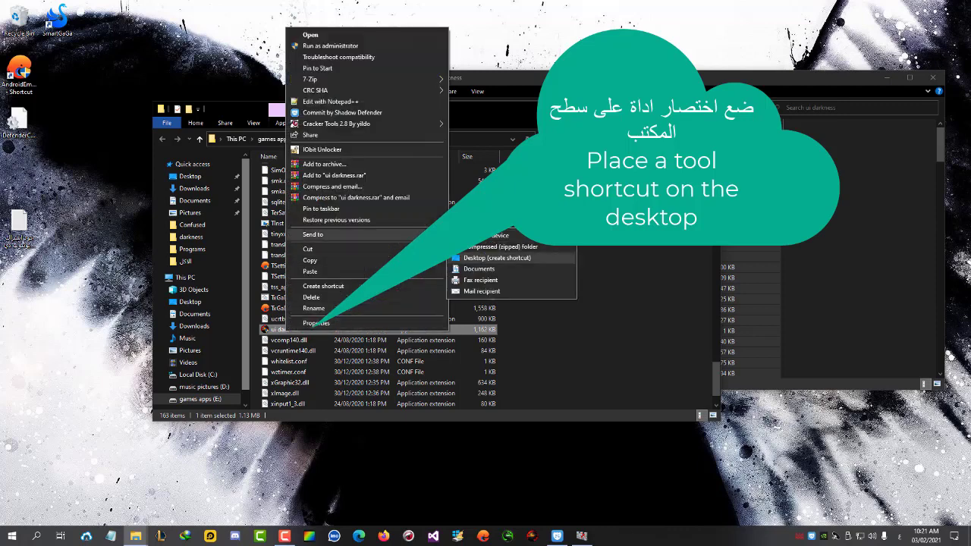
left_click(497, 258)
left_click(710, 109)
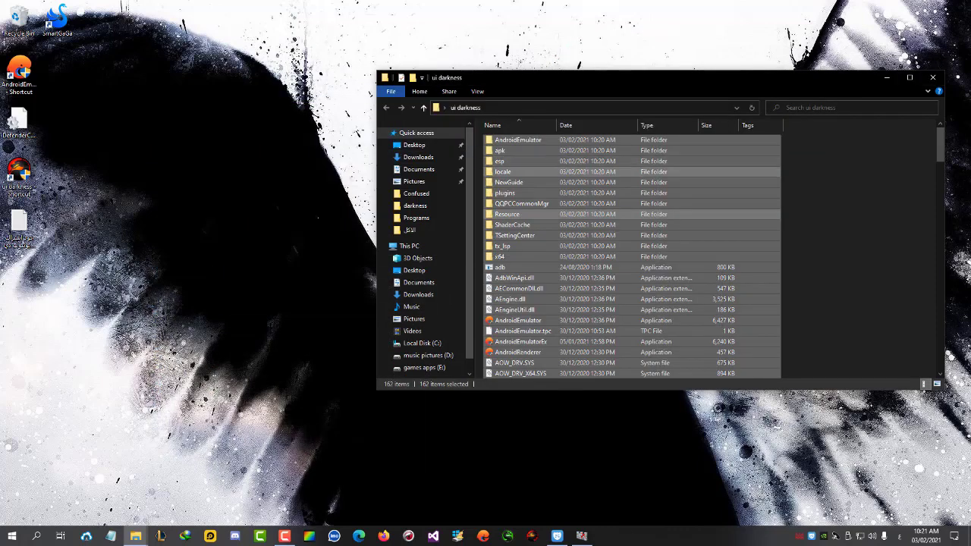
left_click(934, 78)
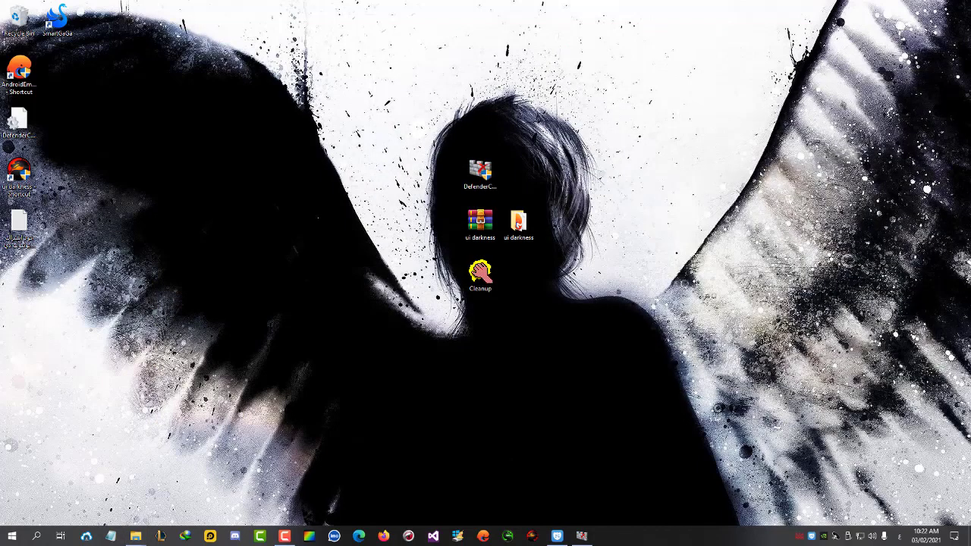
Move the ui darkness shortcut beside the Cleanup icon on the desktop and refresh the desktop
left_click_drag(19, 171, 519, 277)
right_click(488, 339)
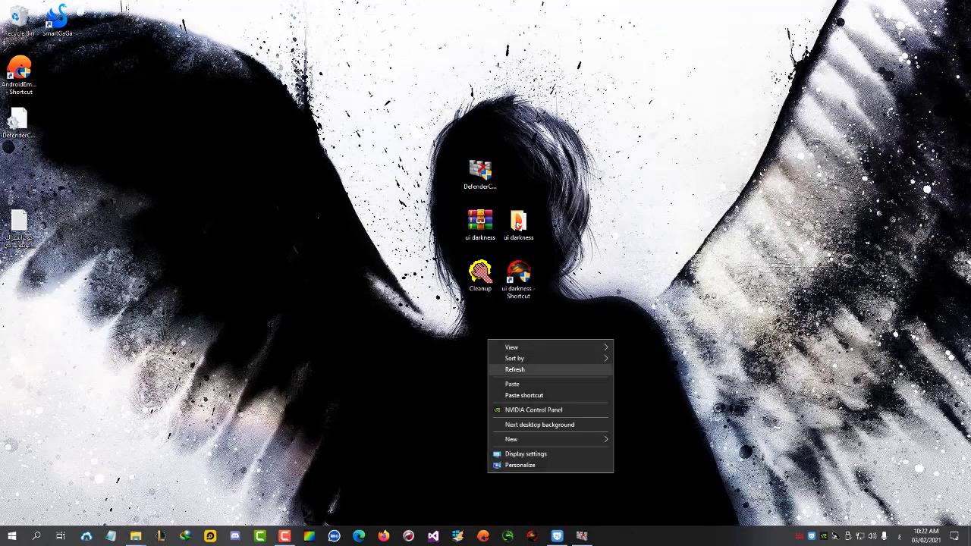
left_click(512, 369)
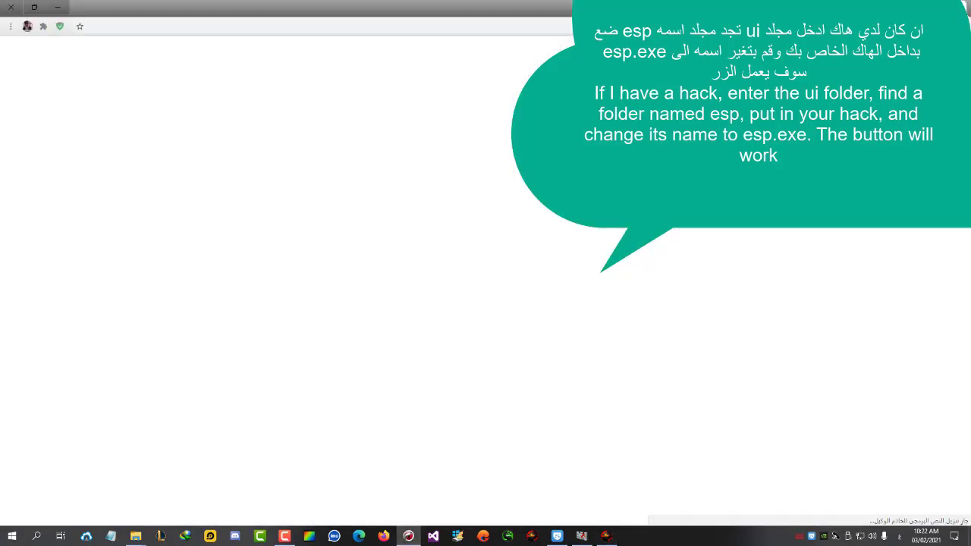
Close the browser window and install the gfx, file and clean APKs in the emulator from the ui darkness tool
left_click(10, 7)
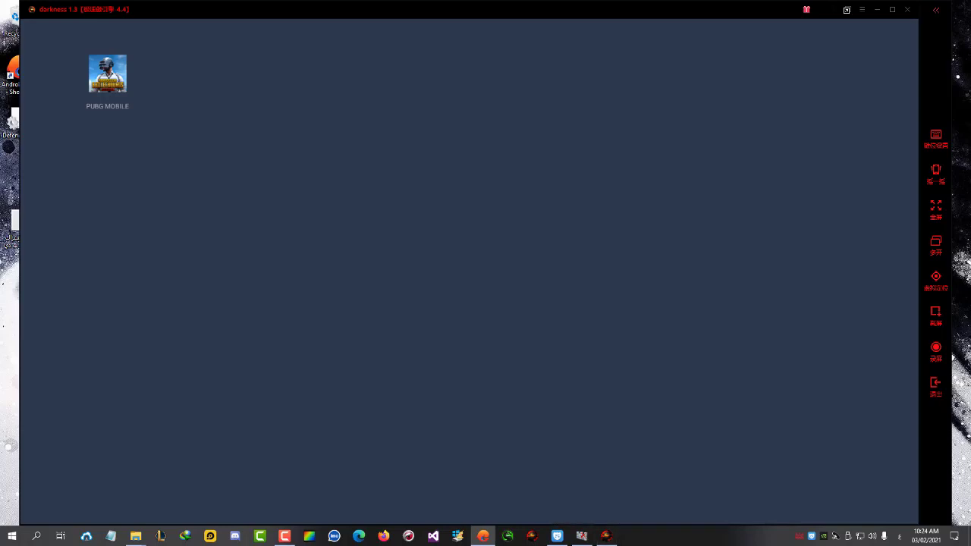
left_click(606, 536)
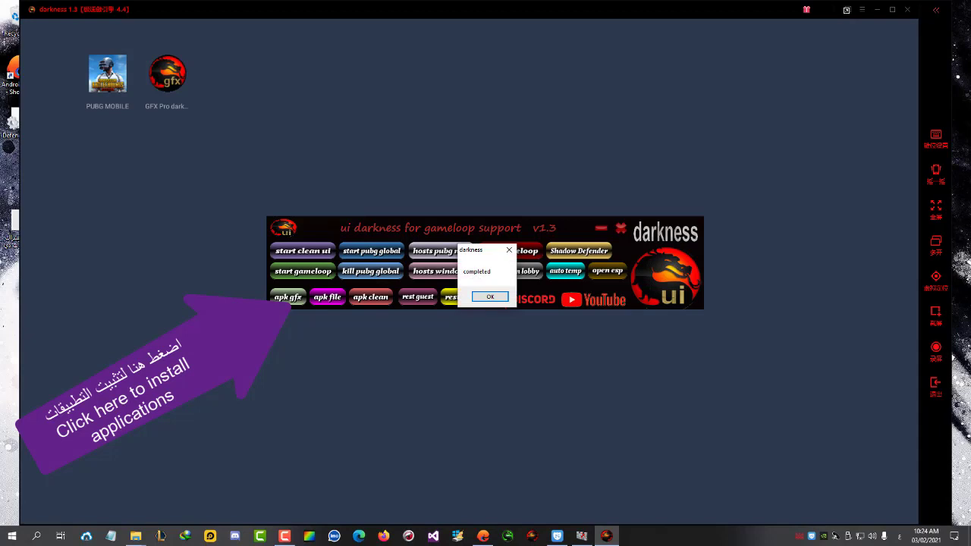
left_click(490, 296)
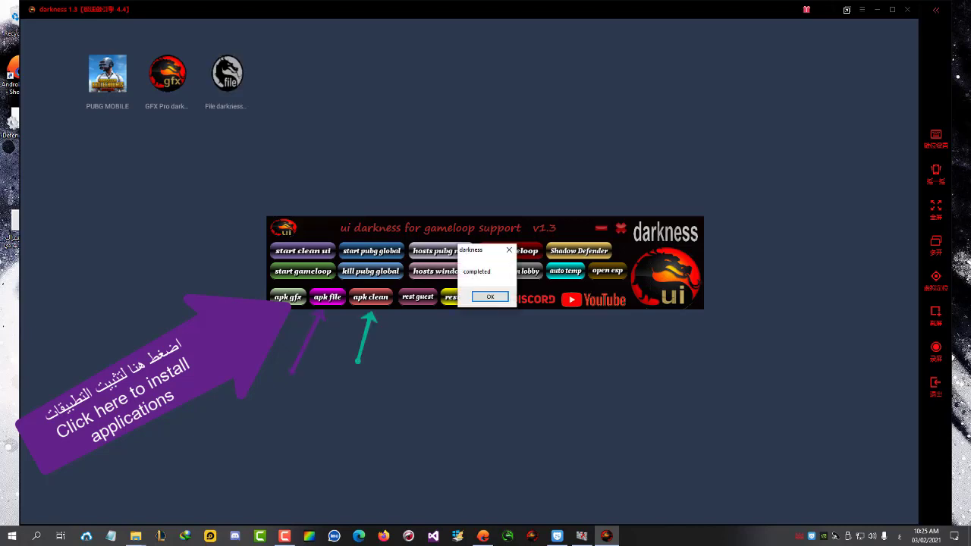
key("Return")
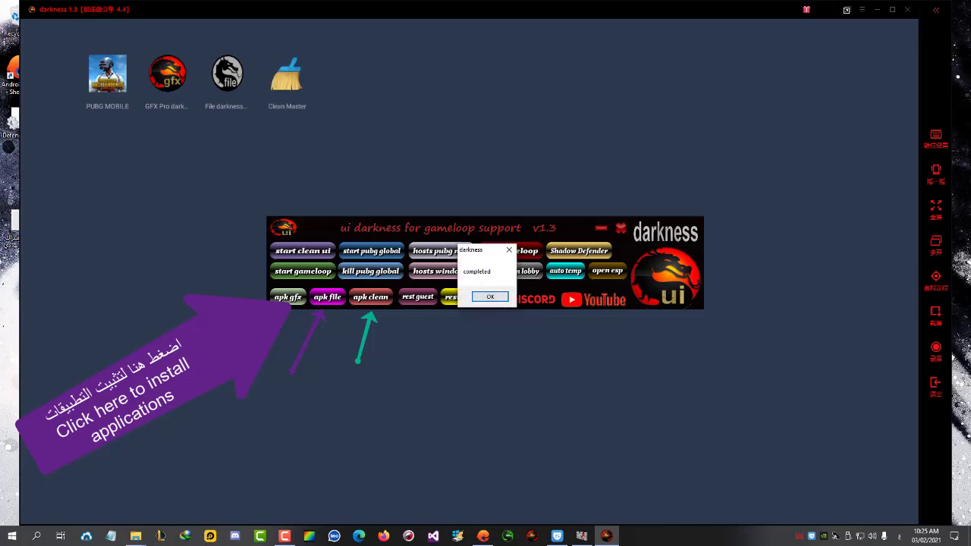
key("Return")
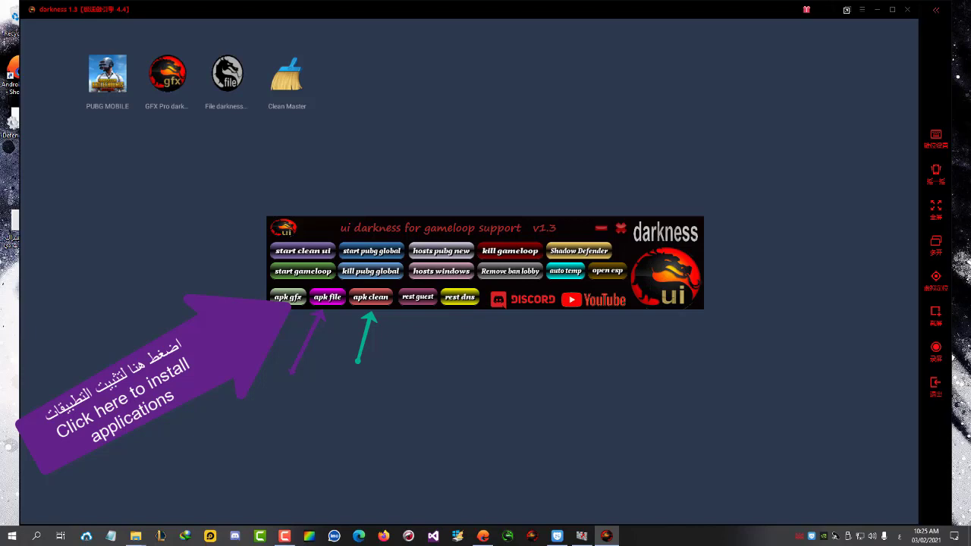
Start PUBG Mobile in the emulator and place the ui darkness tool in front of the lower part of its lobby
left_click_drag(447, 228, 460, 237)
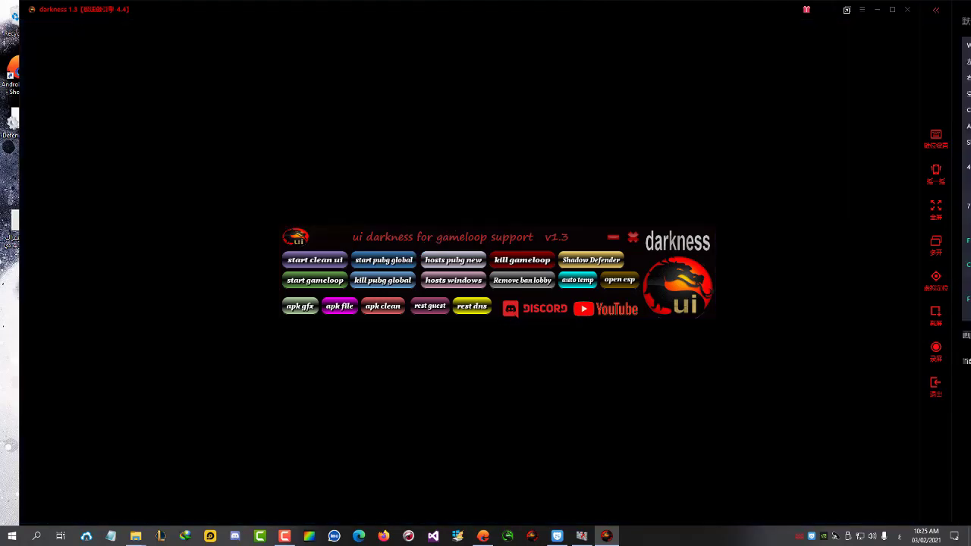
left_click_drag(460, 237, 631, 347)
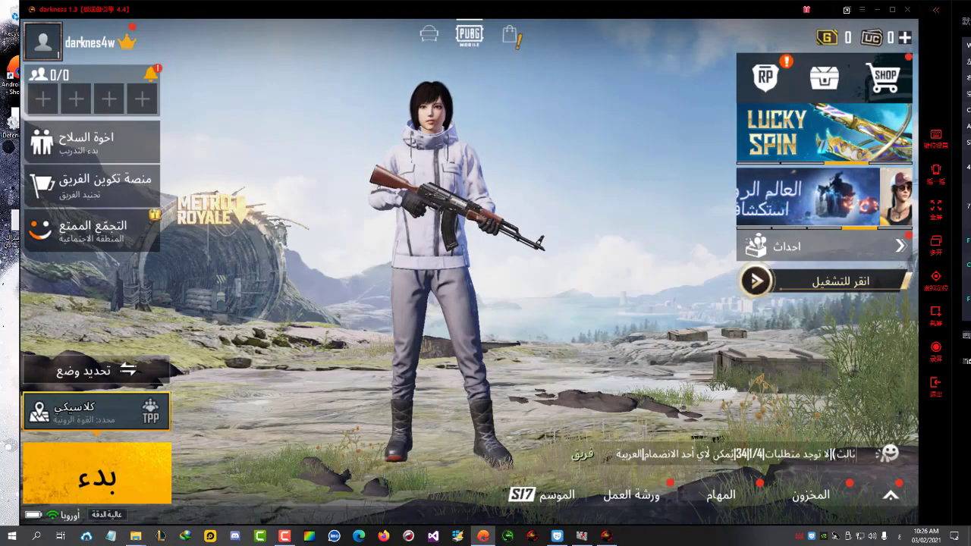
left_click(606, 535)
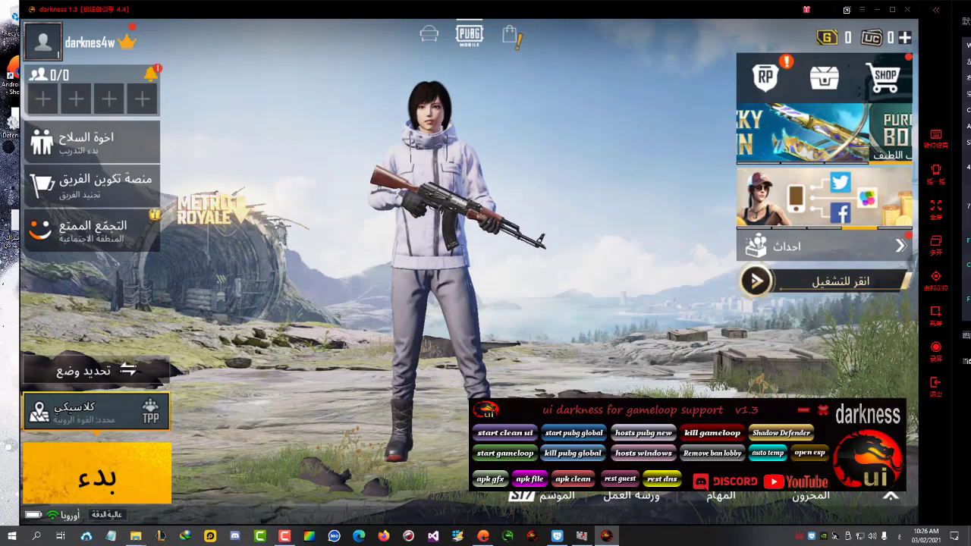
left_click_drag(651, 410, 651, 390)
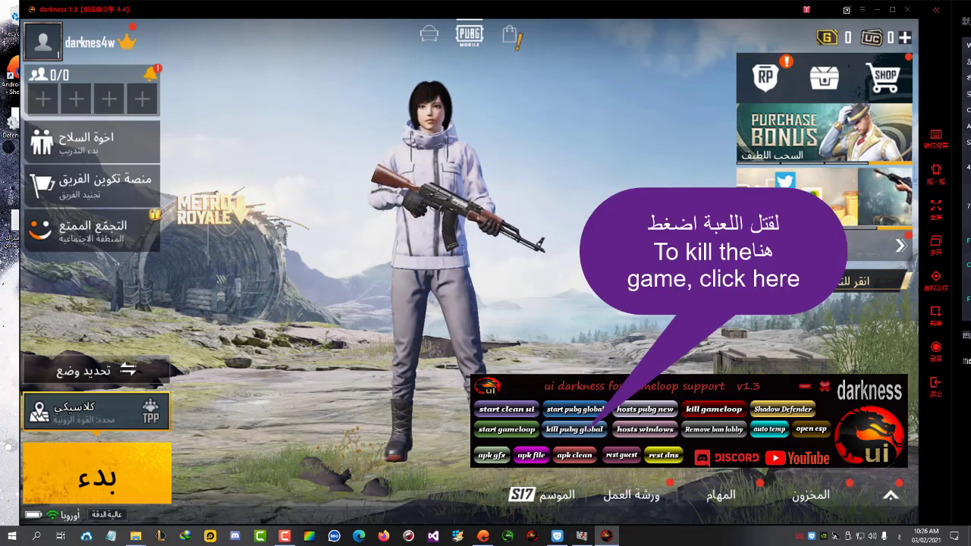